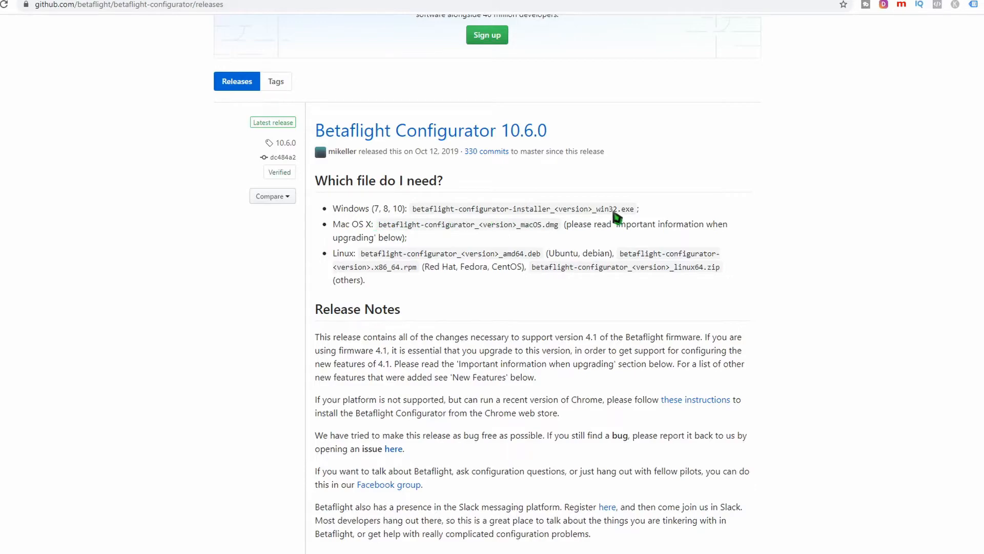
# - Download betaflight-configurator-installer_10.6.0_win32.exe from the releases page and paste it into the BETAFLIGHT CONFIGURATOR folder on the desktop
pyautogui.scroll(-14, 605, 291)
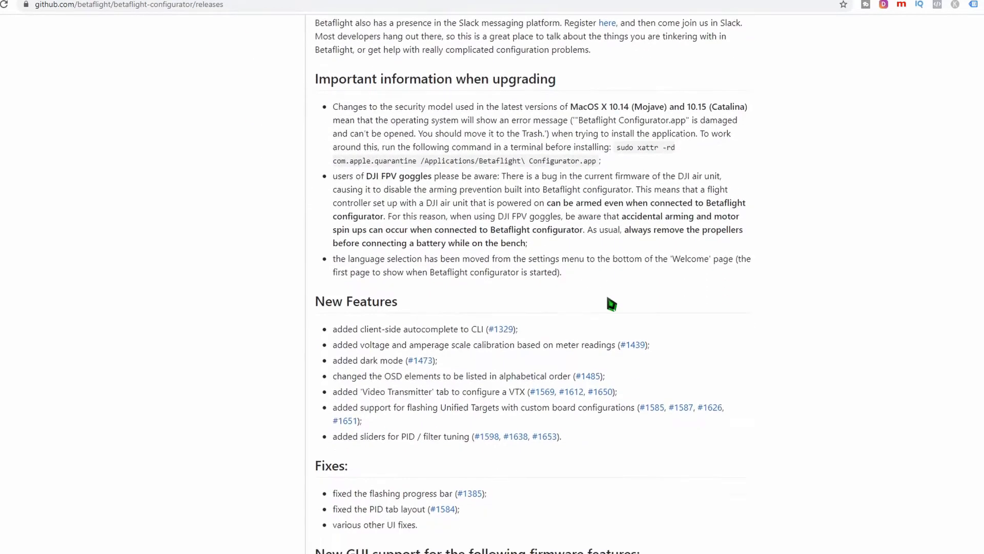
pyautogui.scroll(-10, 608, 299)
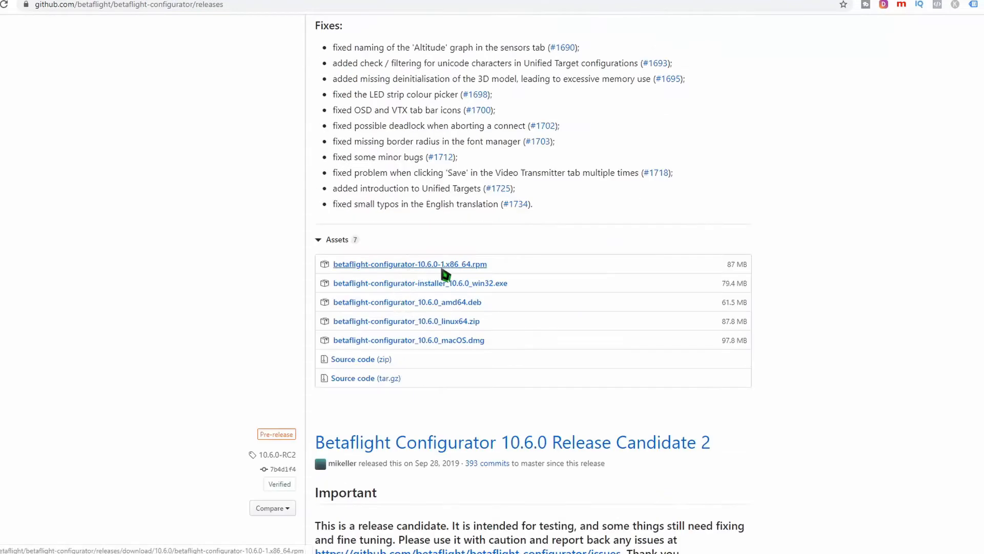
pyautogui.click(496, 286)
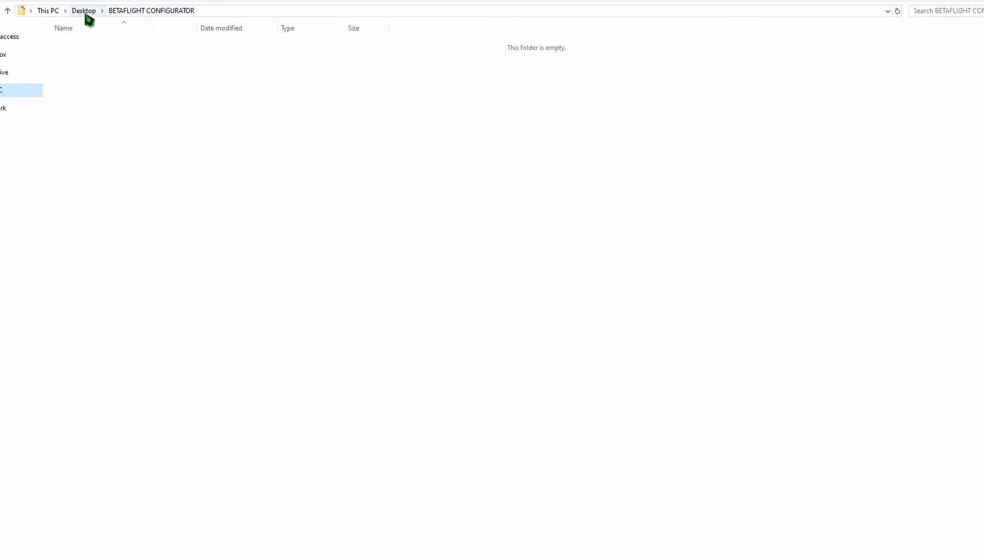
pyautogui.rightClick(150, 86)
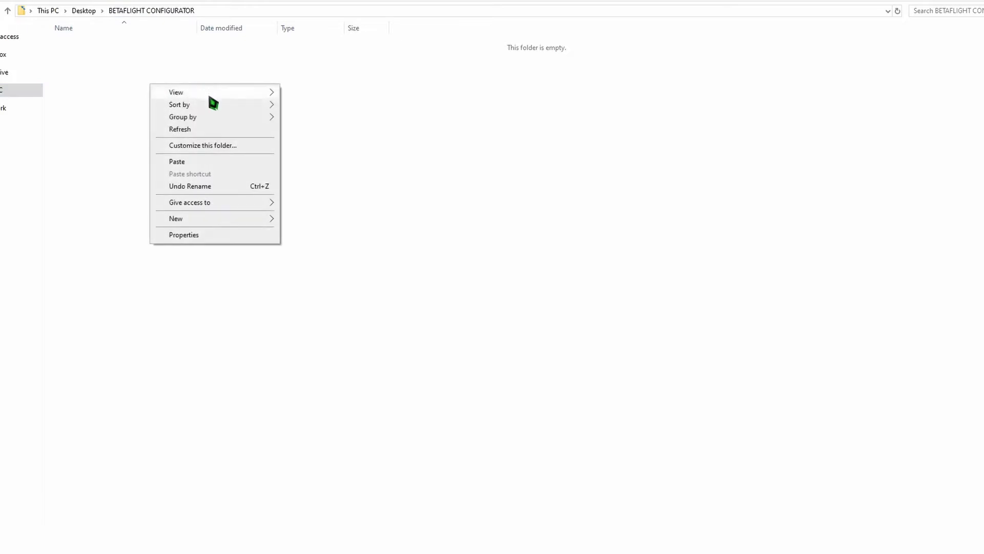
pyautogui.click(182, 160)
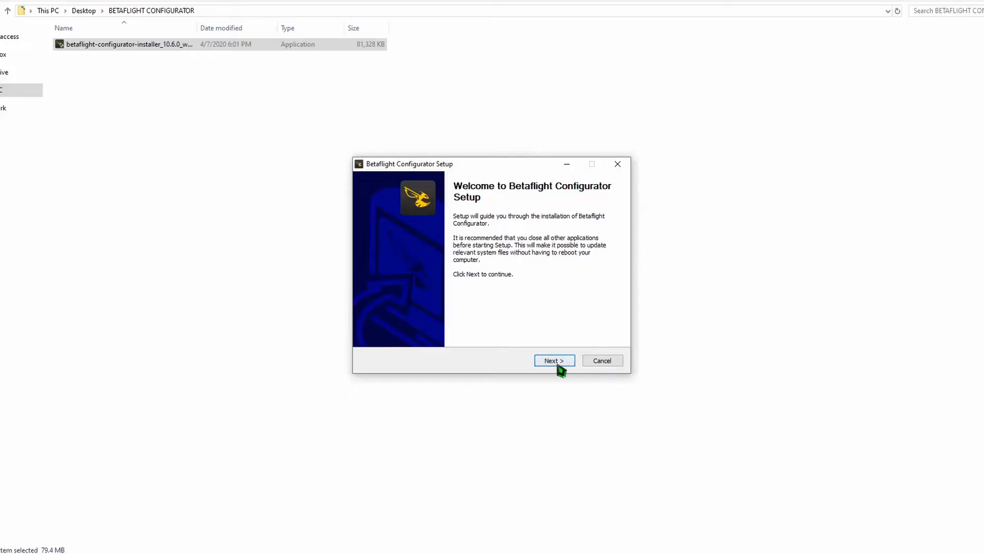
# - Install Betaflight Configurator, accepting the license agreement and the proposed destination folder, and run it when setup completes
pyautogui.click(555, 361)
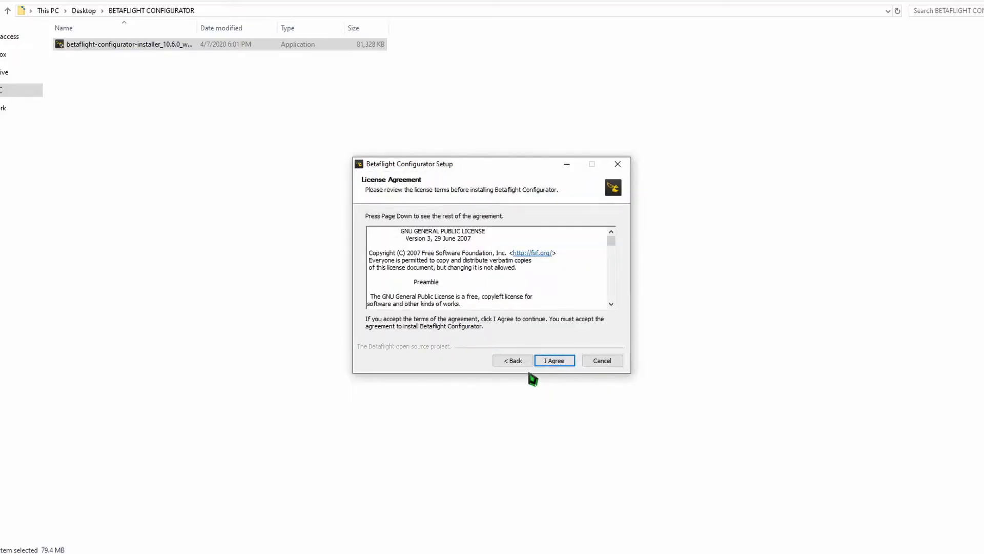
pyautogui.click(553, 362)
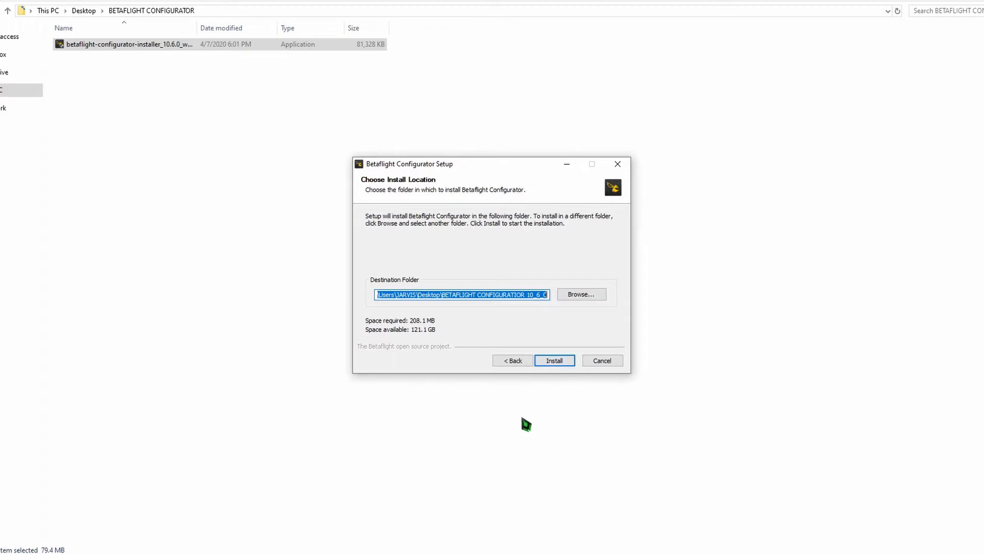
pyautogui.click(552, 361)
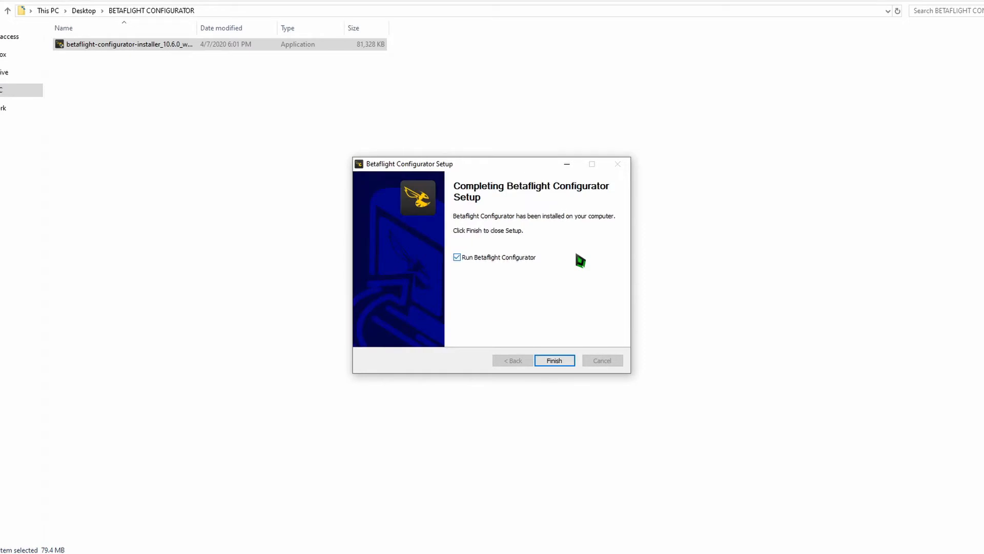
pyautogui.click(556, 360)
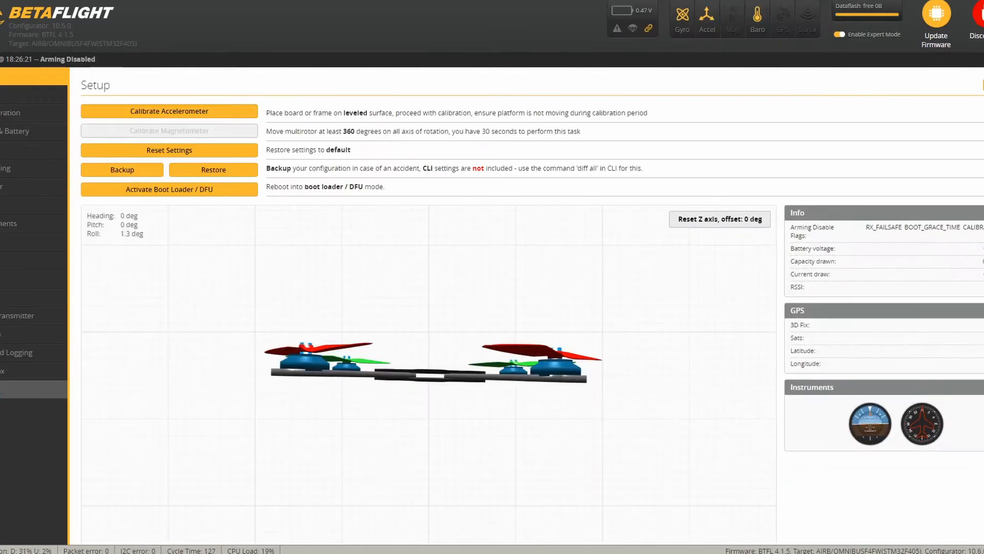
# - Open the flight controller's command-line interface and run the "dump all" command
pyautogui.click(26, 389)
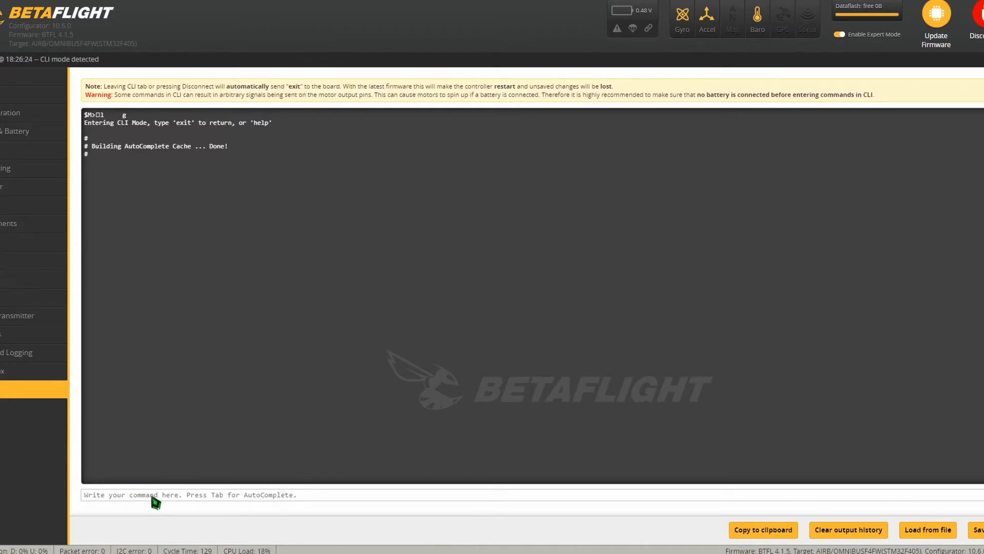
pyautogui.write('dump all')
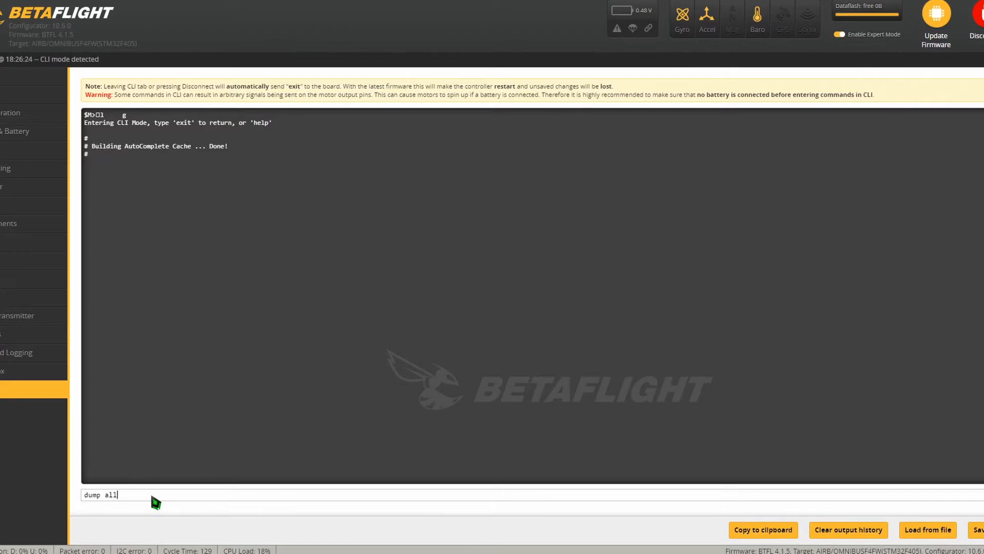
pyautogui.press('Return')
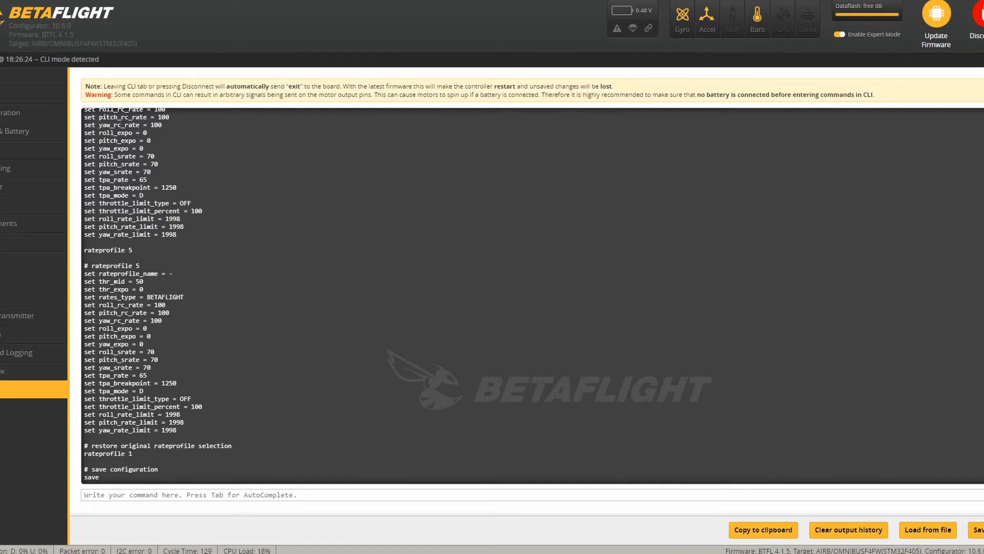
# - Copy the full dump output from the version lines to the final save, and paste it into a blank Word document with source formatting
pyautogui.scroll(20, 533, 295)
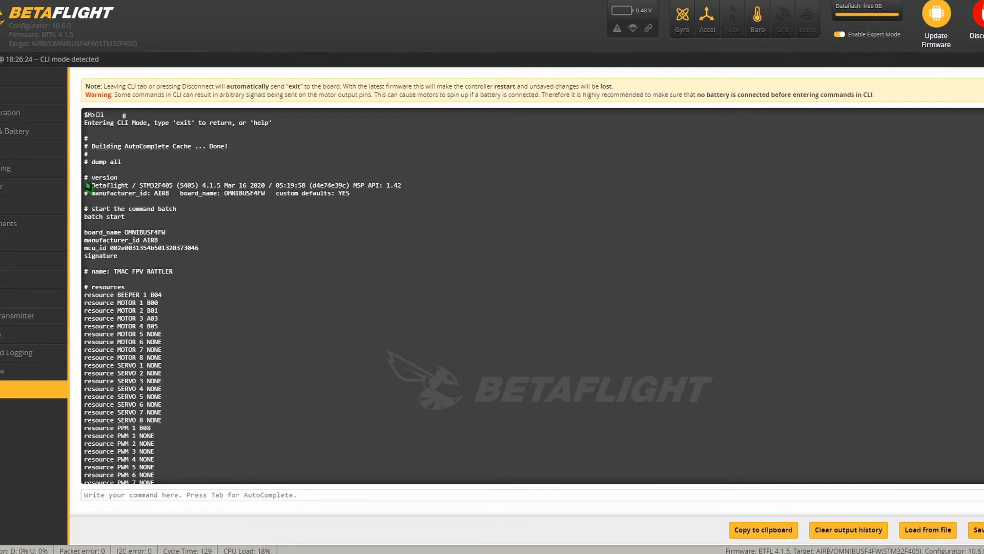
pyautogui.moveTo(86, 180); pyautogui.dragTo(200, 494)
pyautogui.rightClick(143, 405)
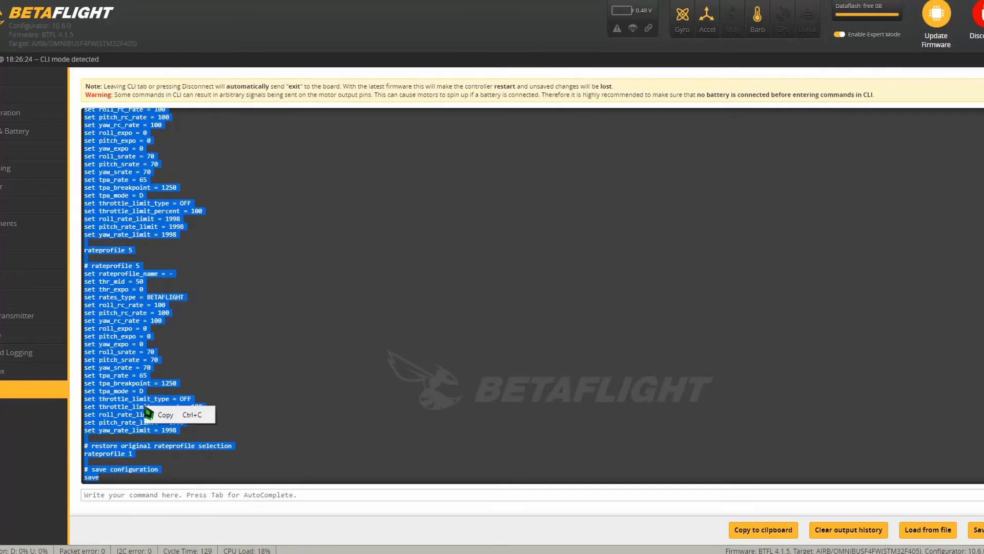
pyautogui.click(175, 416)
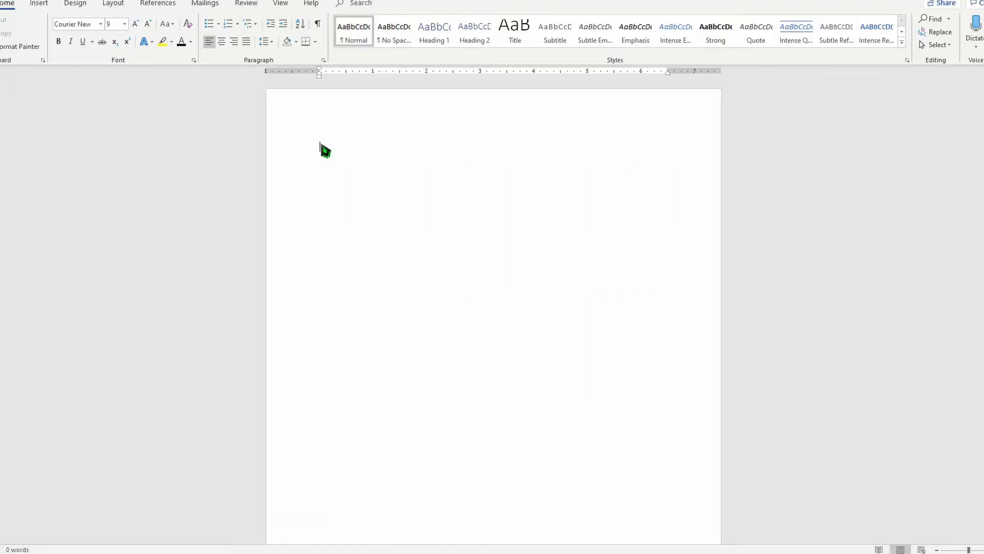
pyautogui.rightClick(320, 144)
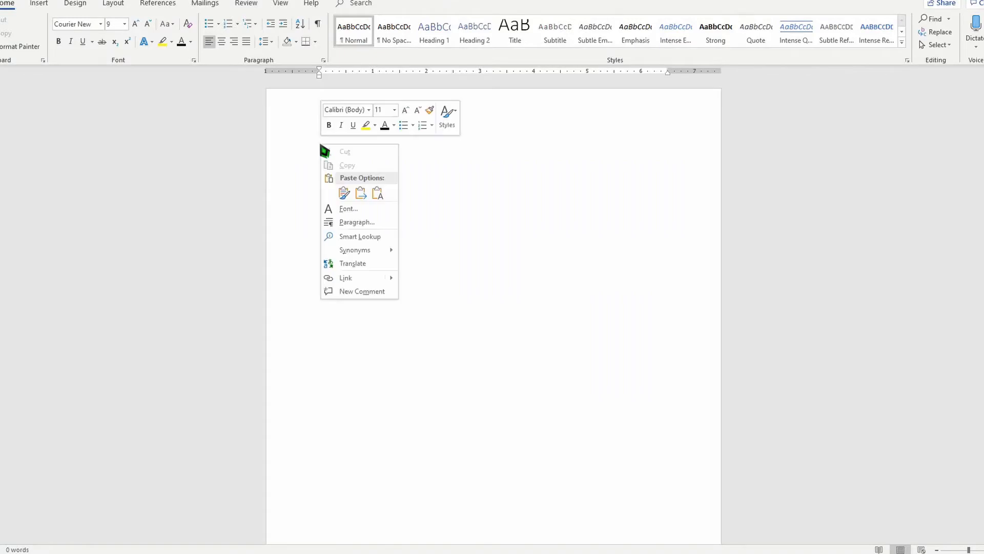
pyautogui.click(344, 194)
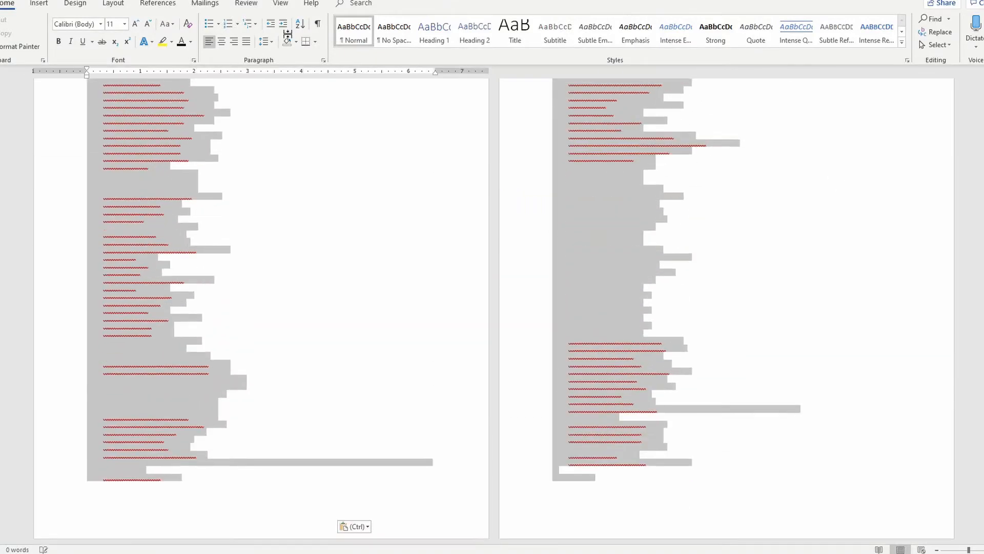
pyautogui.moveTo(287, 34); pyautogui.dragTo(288, 35)
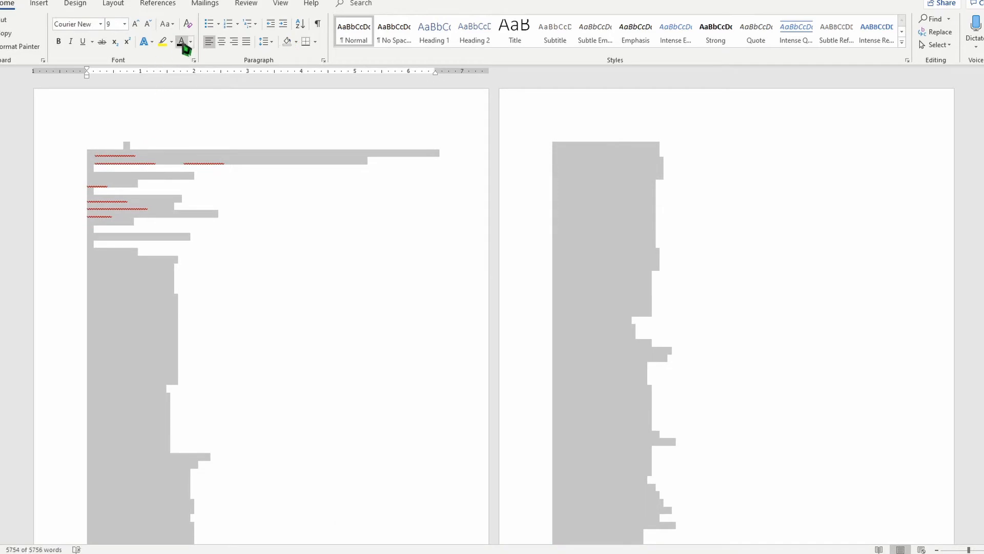
pyautogui.click(203, 125)
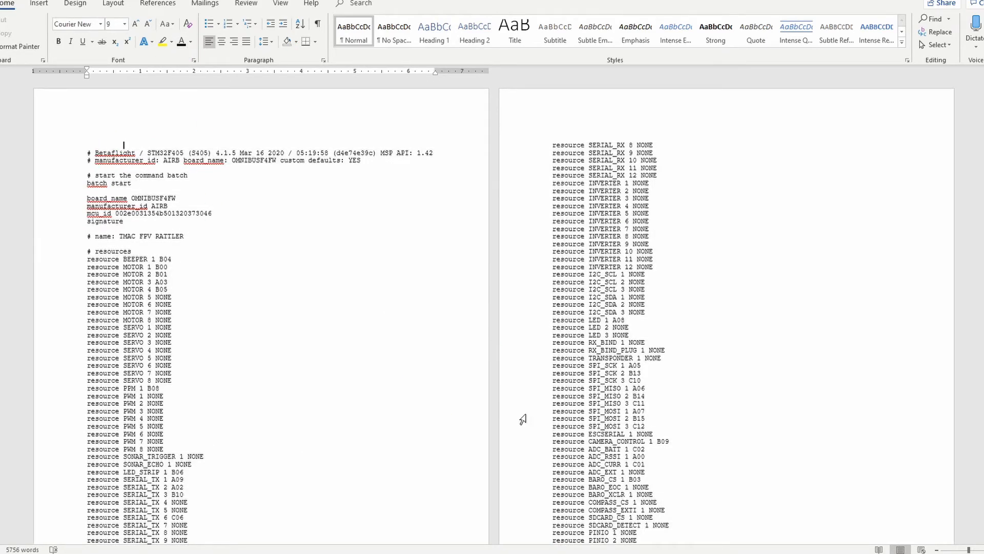
# - Look through the pasted dump in the Word document and check the start of the dump output back in Betaflight Configurator
pyautogui.scroll(-15, 388, 403)
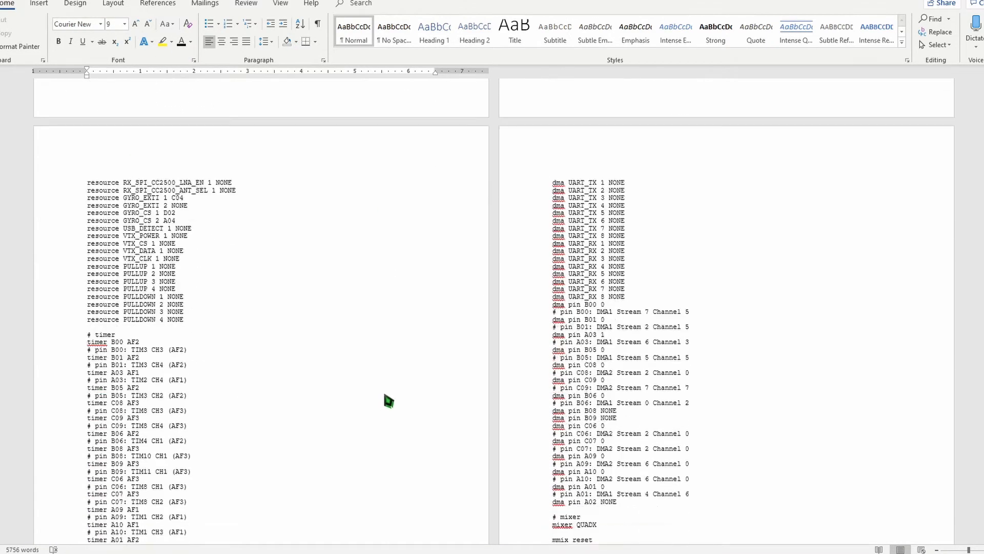
pyautogui.scroll(-15, 389, 401)
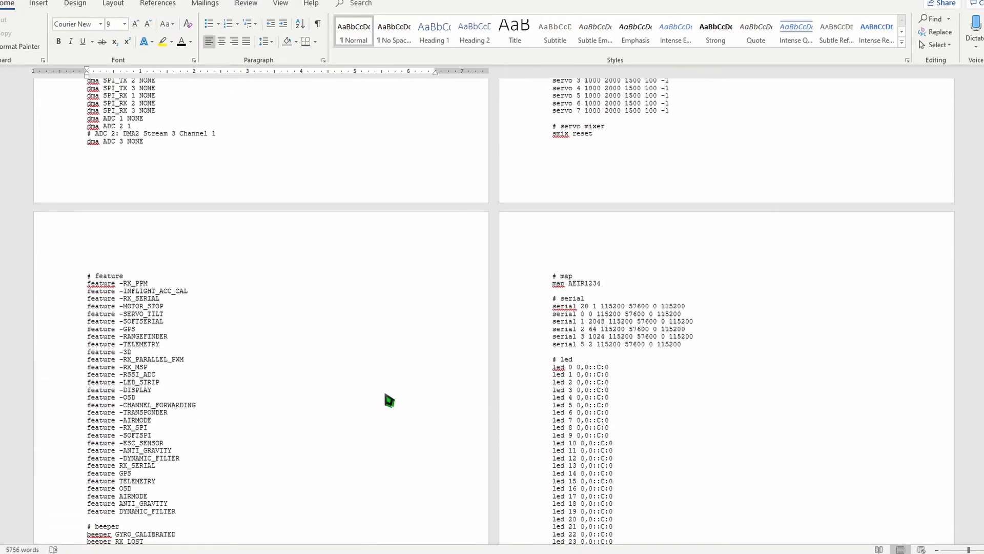
pyautogui.scroll(-3, 389, 401)
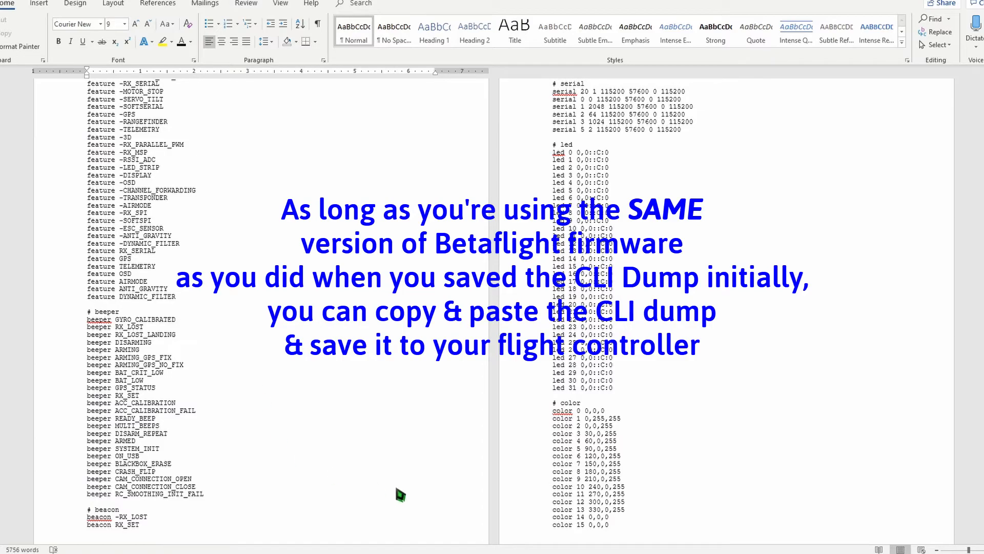
pyautogui.scroll(-12, 427, 491)
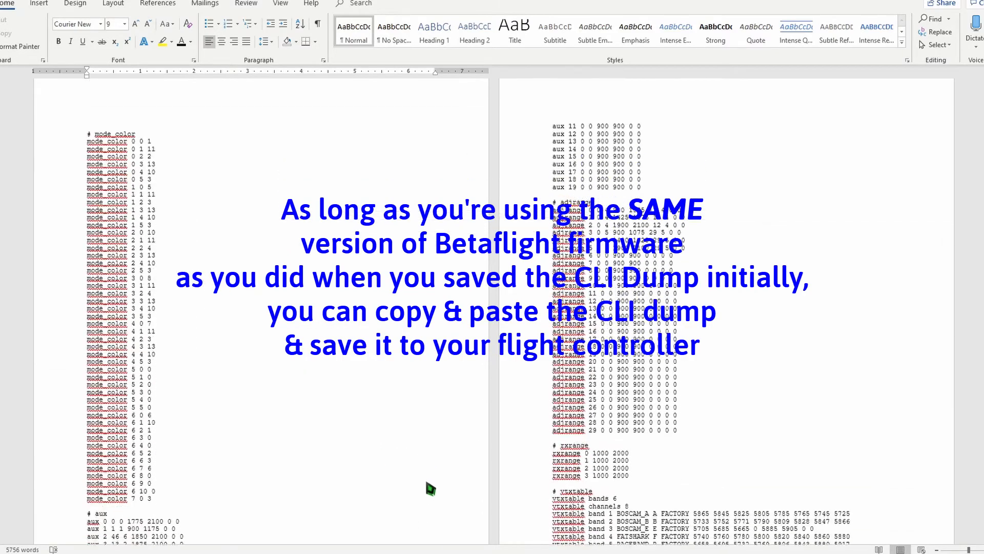
pyautogui.scroll(-14, 432, 488)
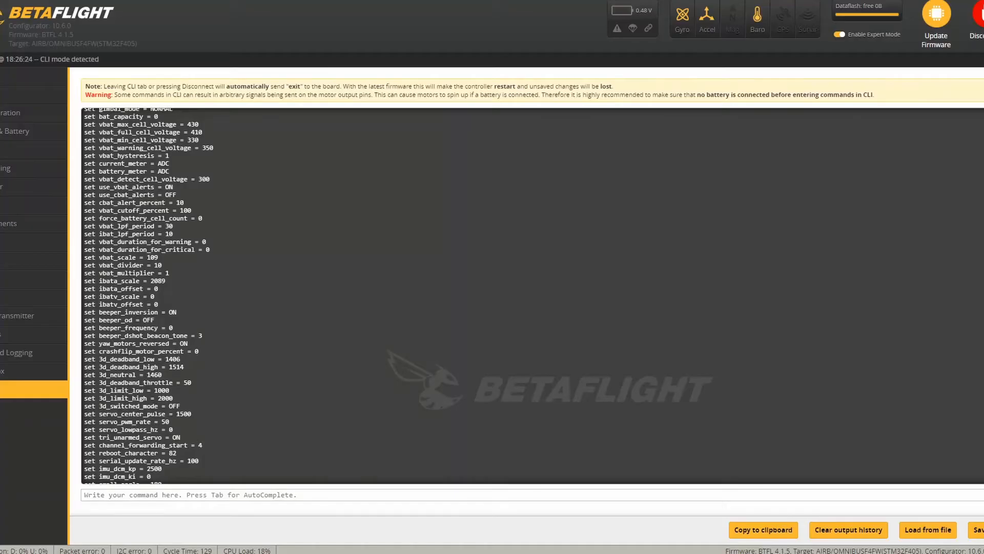
pyautogui.scroll(20, 956, 149)
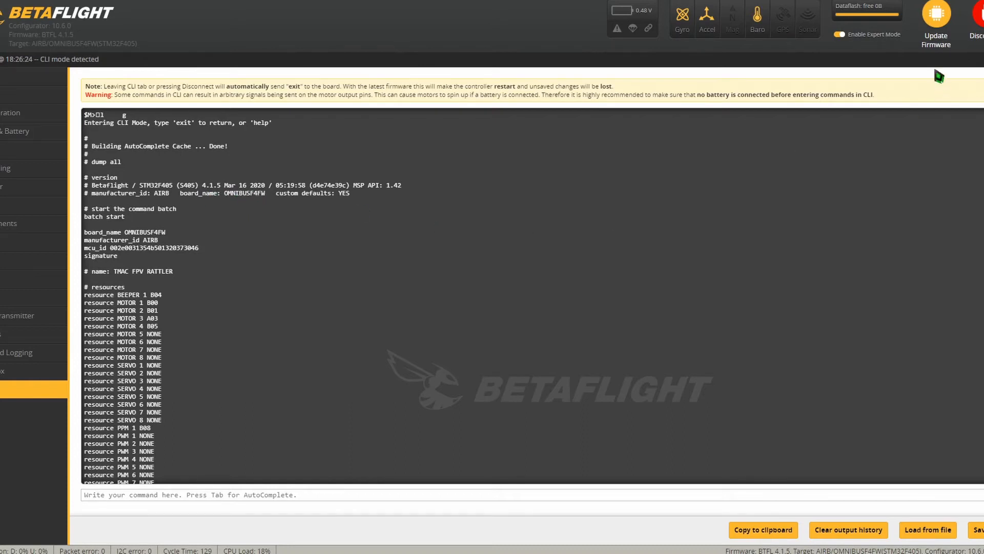
pyautogui.click(939, 21)
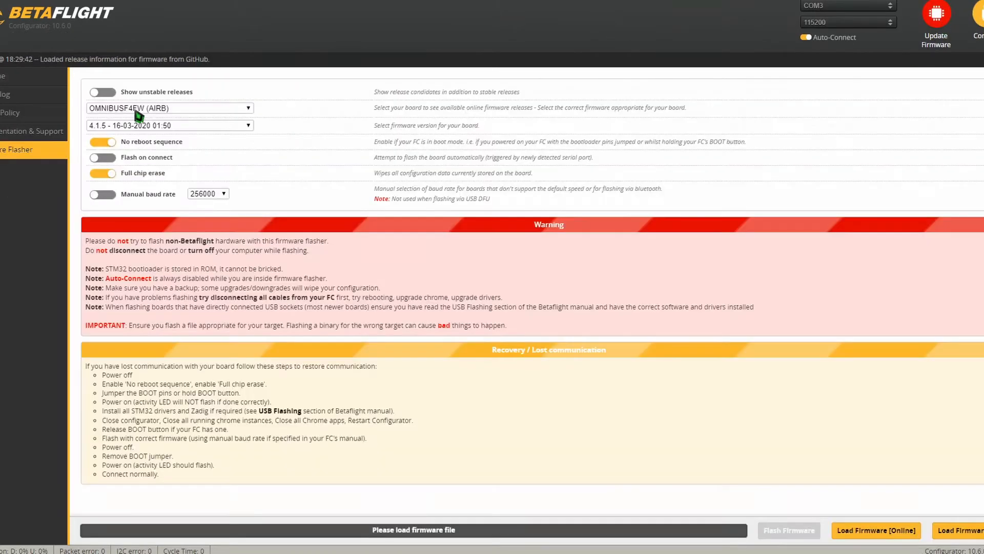
pyautogui.click(171, 106)
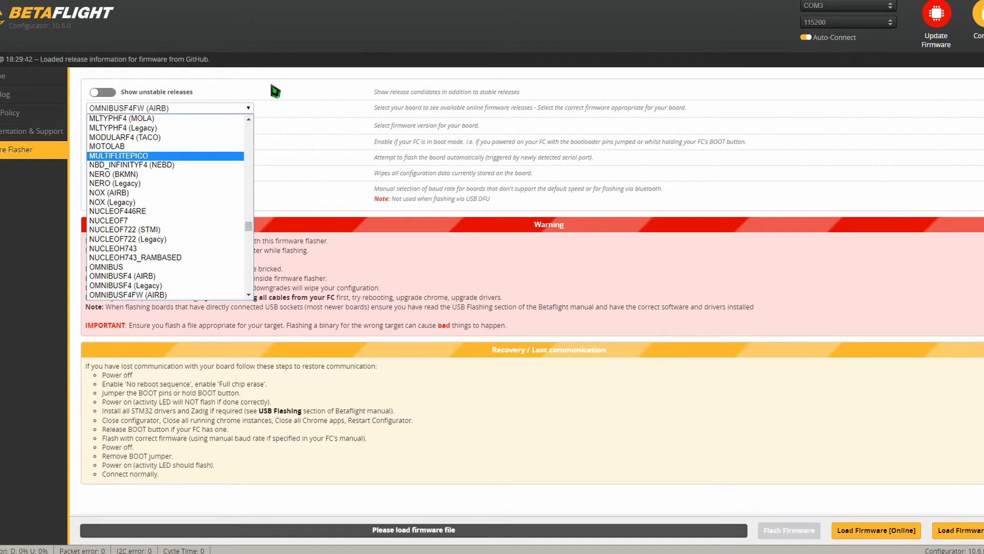
pyautogui.click(276, 91)
pyautogui.click(154, 125)
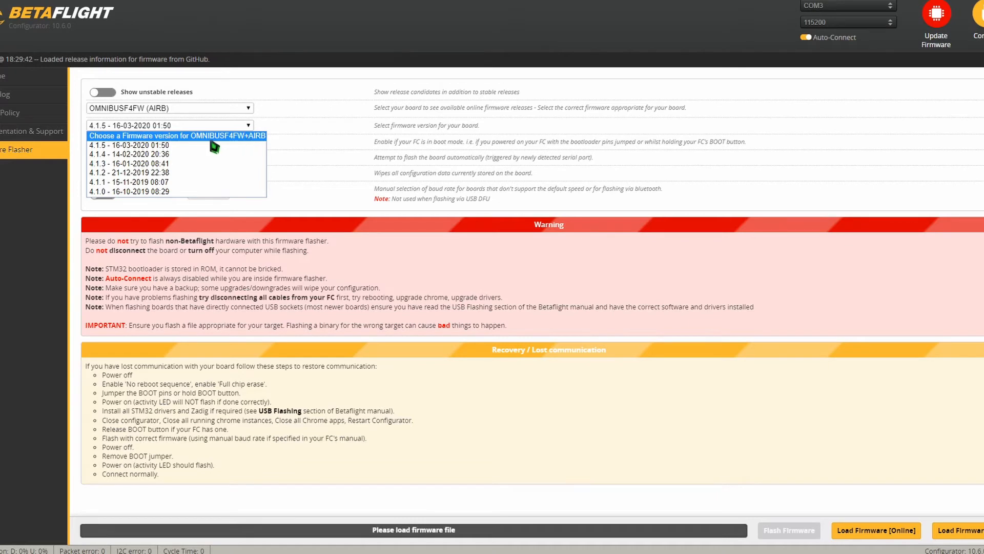
pyautogui.click(166, 146)
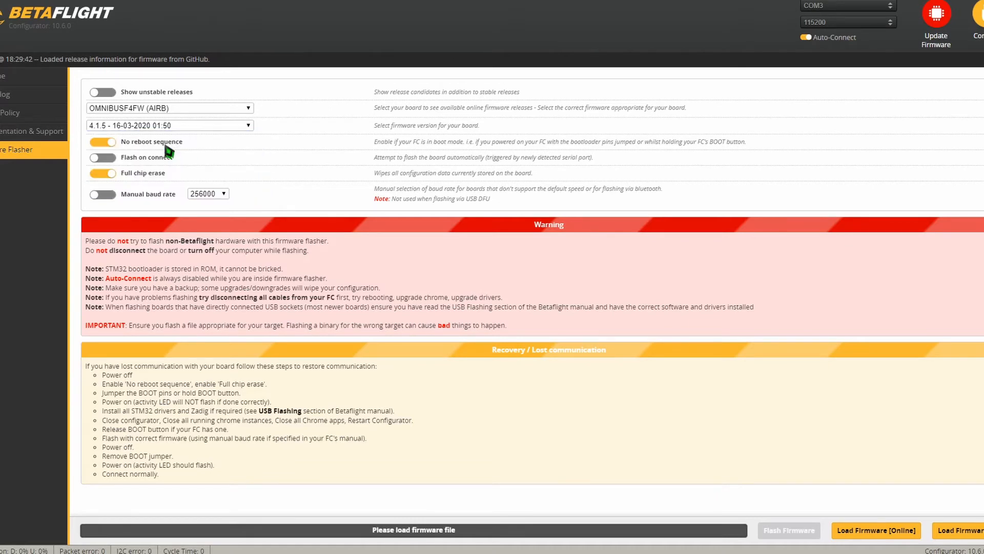
pyautogui.click(874, 530)
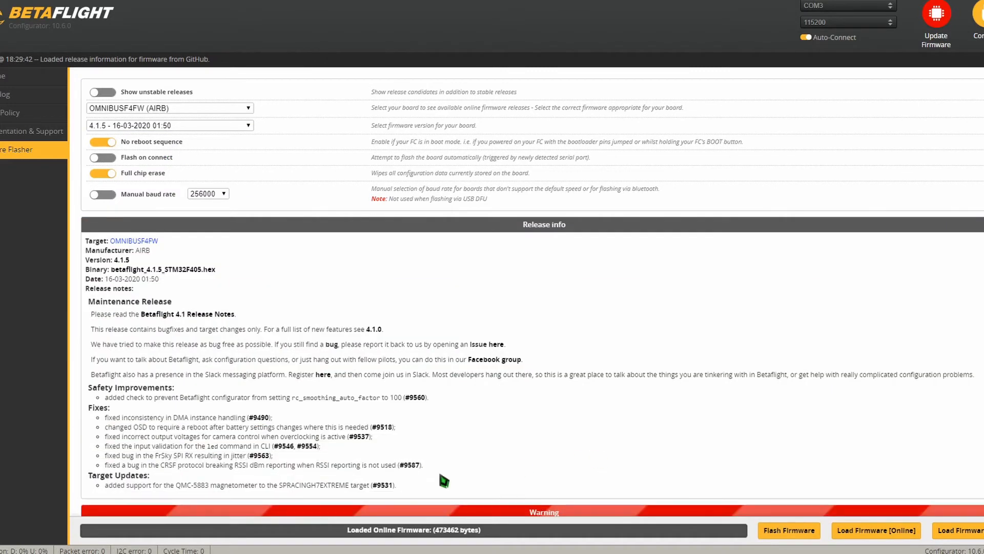
# - Try to flash the loaded firmware to the flight controller over the COM3 port
pyautogui.scroll(-5, 444, 478)
pyautogui.click(794, 532)
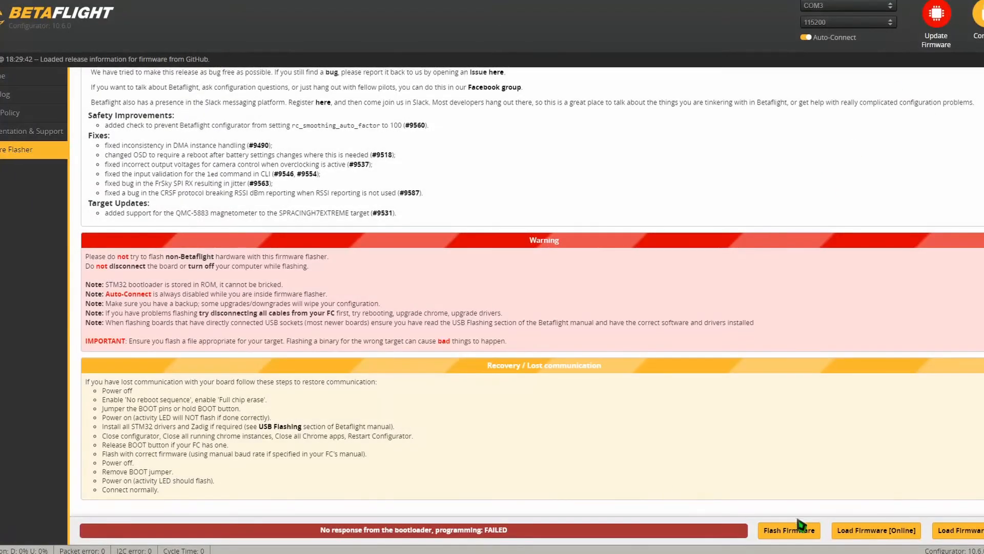
pyautogui.click(800, 528)
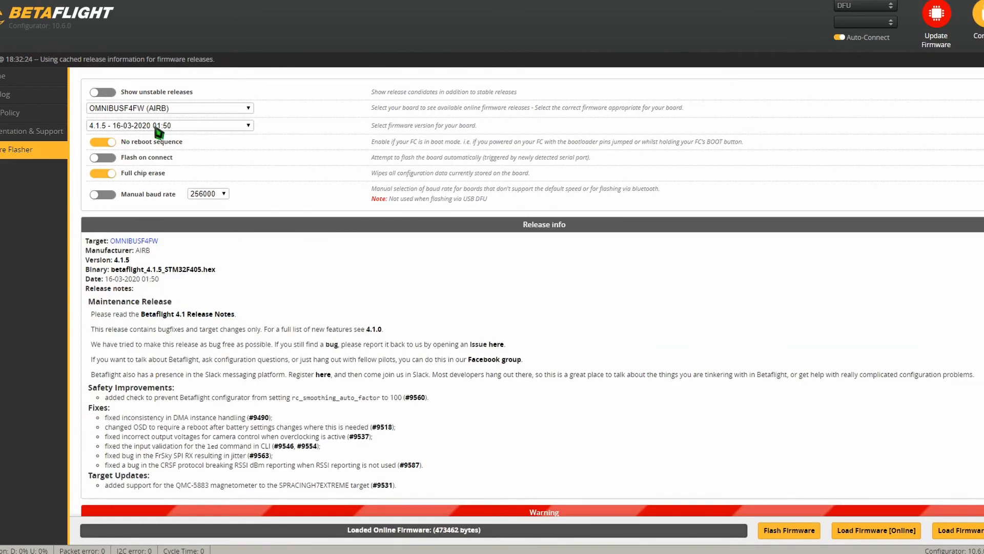
pyautogui.click(159, 127)
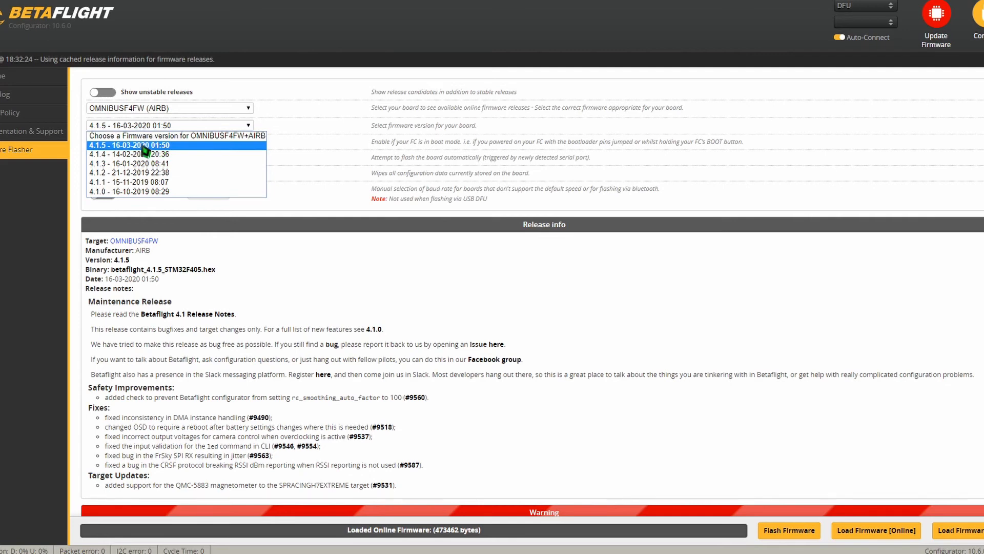
pyautogui.click(144, 147)
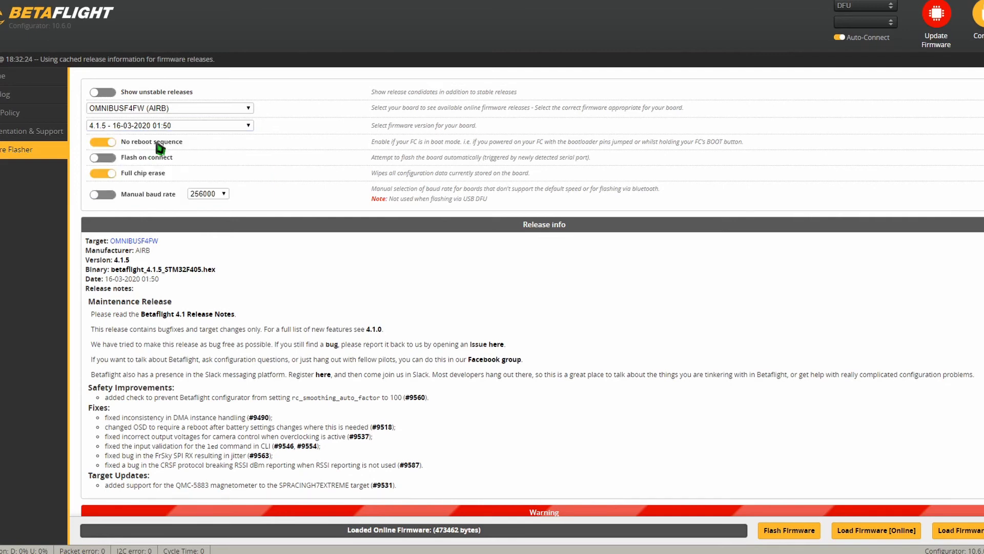
pyautogui.click(883, 530)
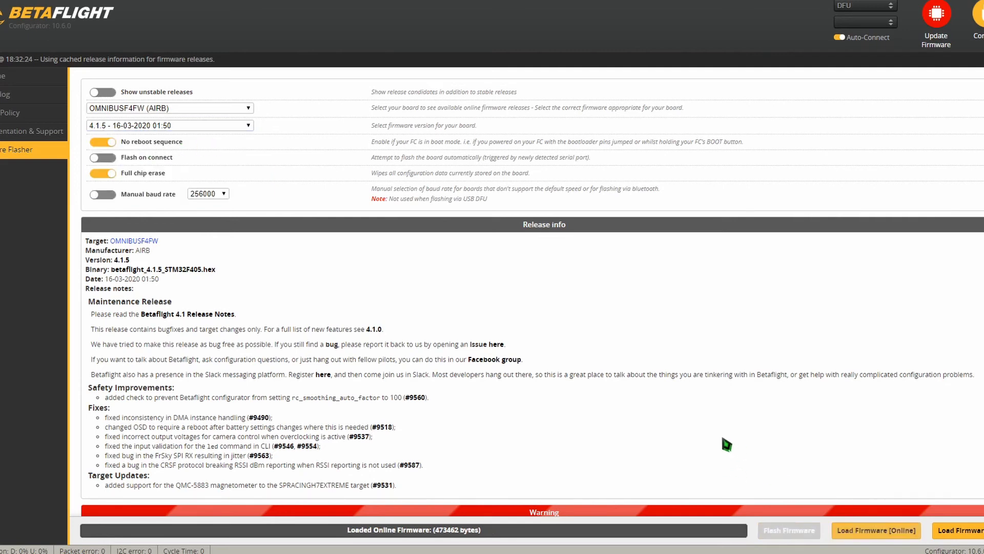
pyautogui.click(796, 532)
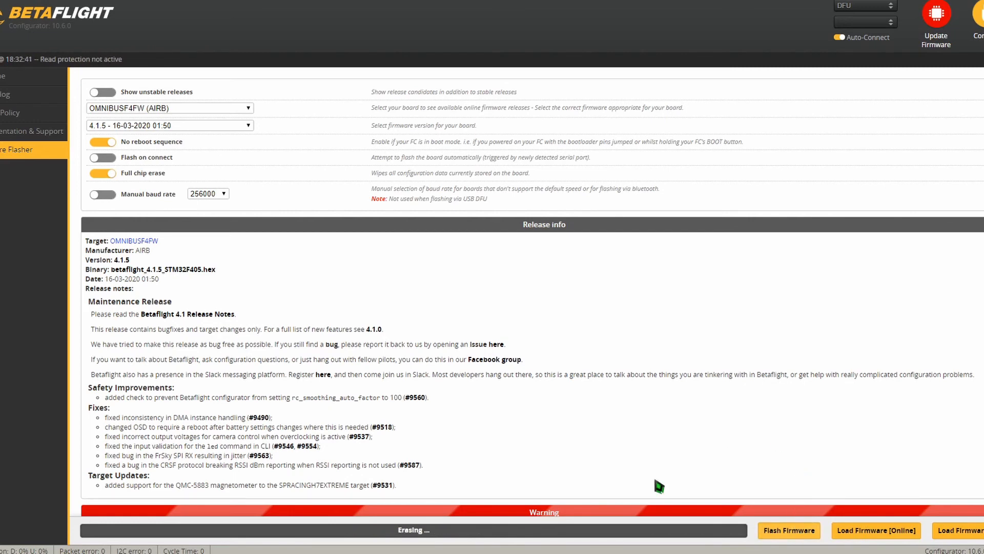